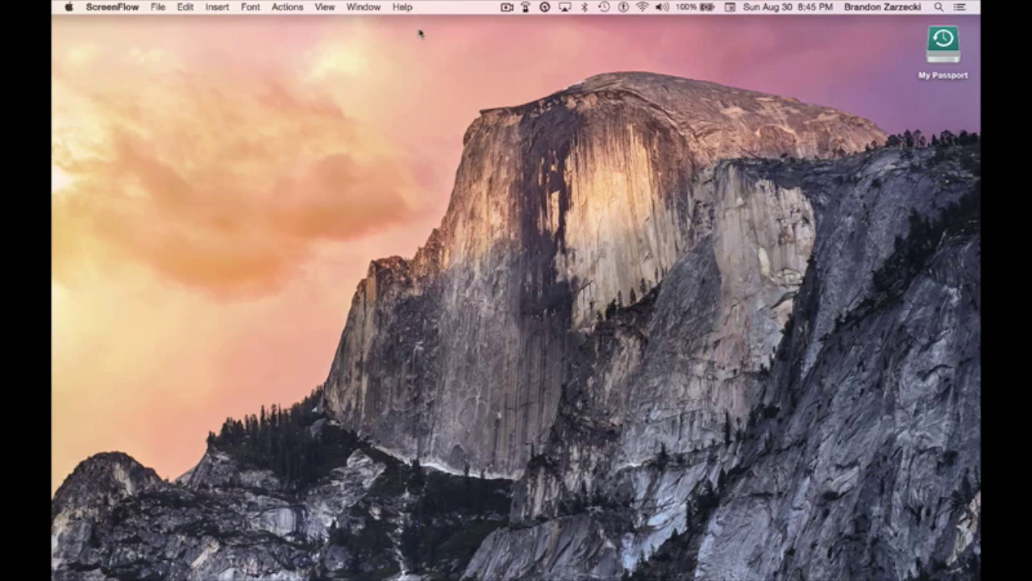
- Open a Finder window from the Dock showing All My Files in cover flow
click(247, 96)
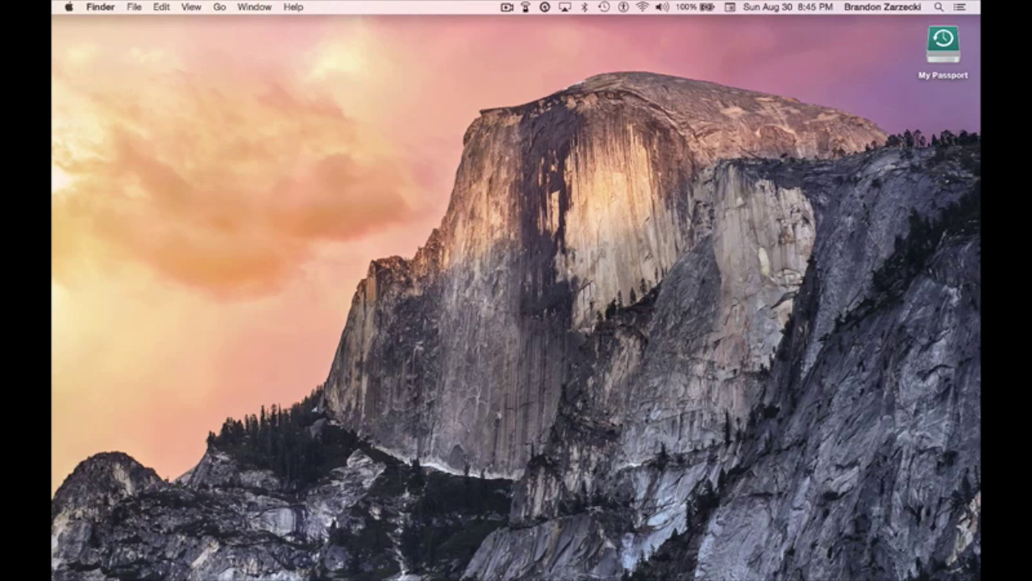
mouse_move(139, 565)
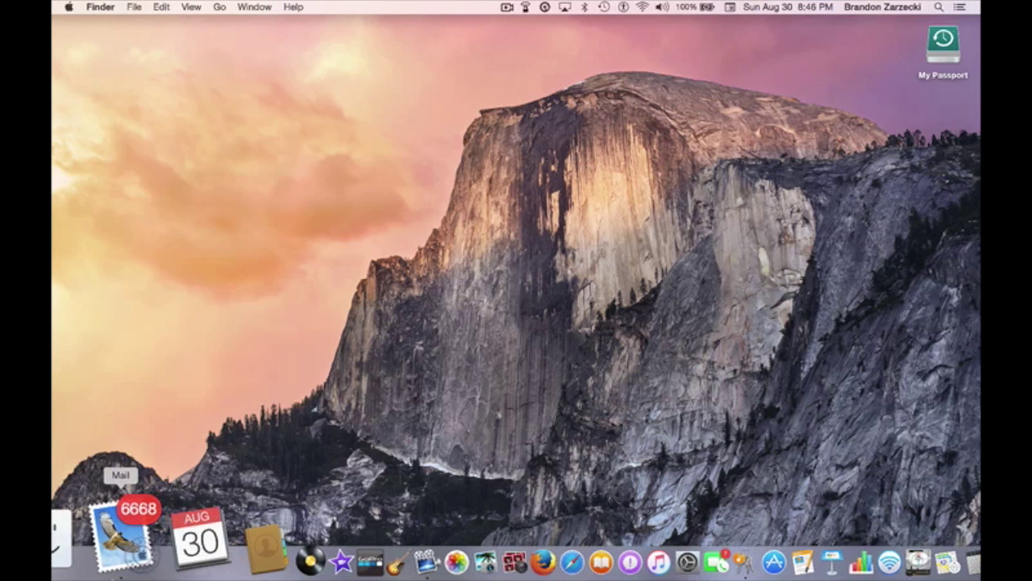
click(97, 532)
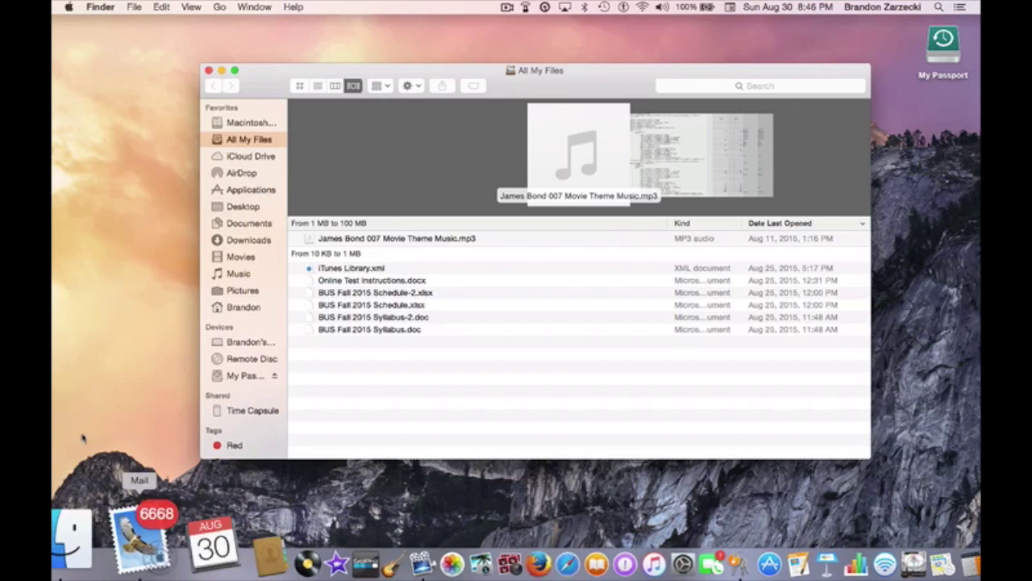
- Connect to the Time Capsule under Shared by entering its password
click(237, 413)
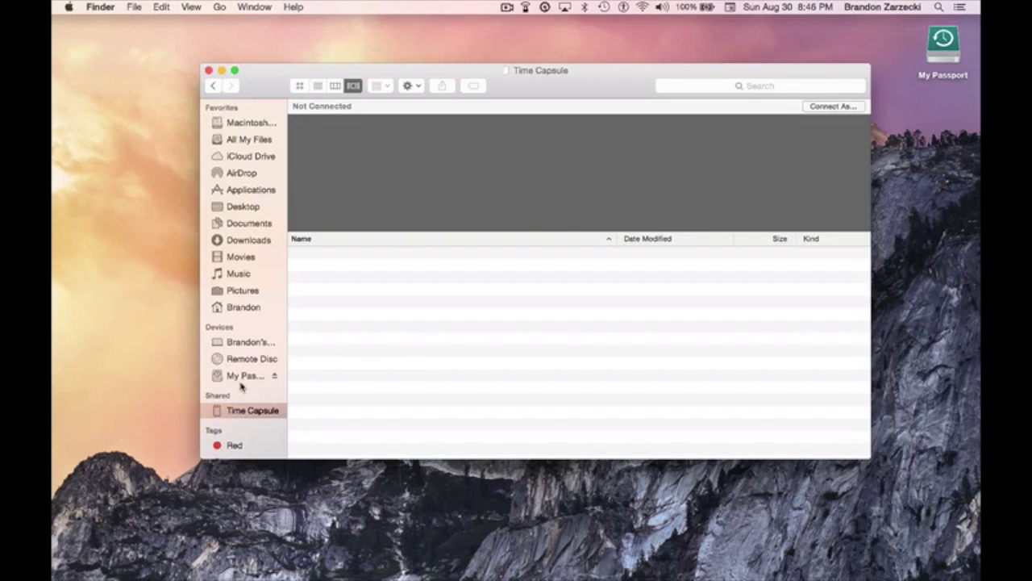
click(848, 108)
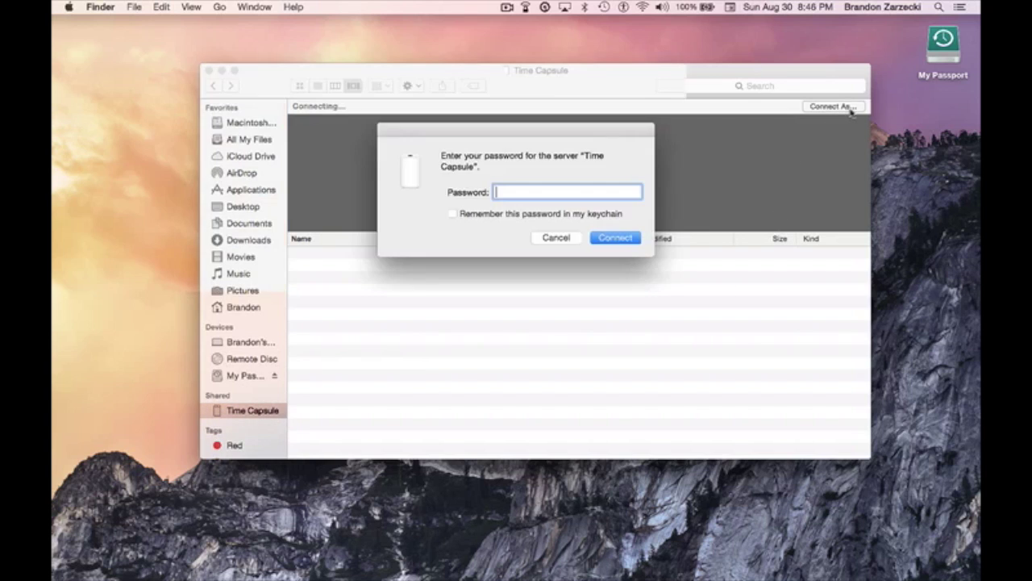
text(••••••)
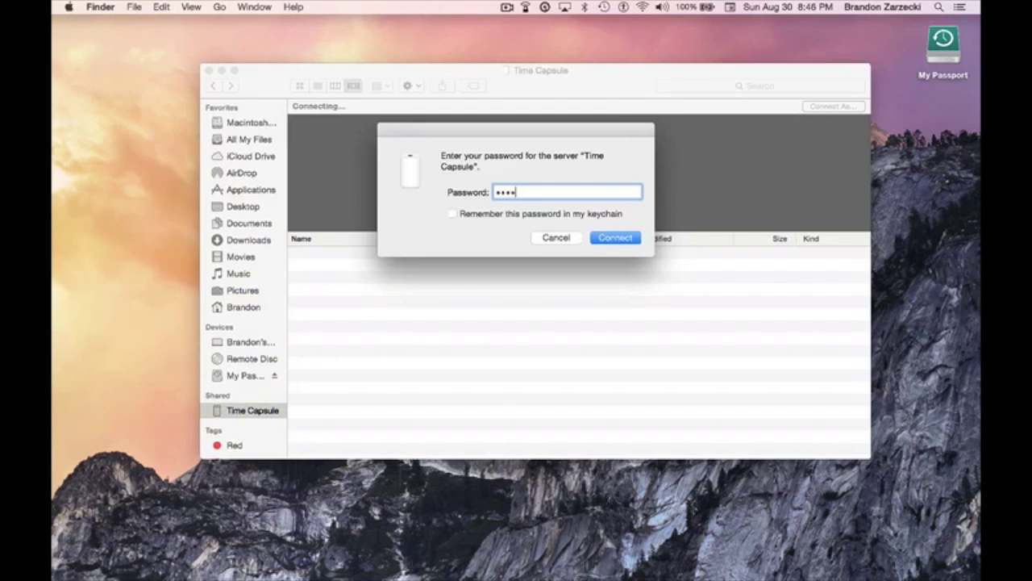
key(BackSpace)
key(BackSpace)
key(BackSpace)
key(BackSpace)
key(BackSpace)
text(•••••••••)
key(Return)
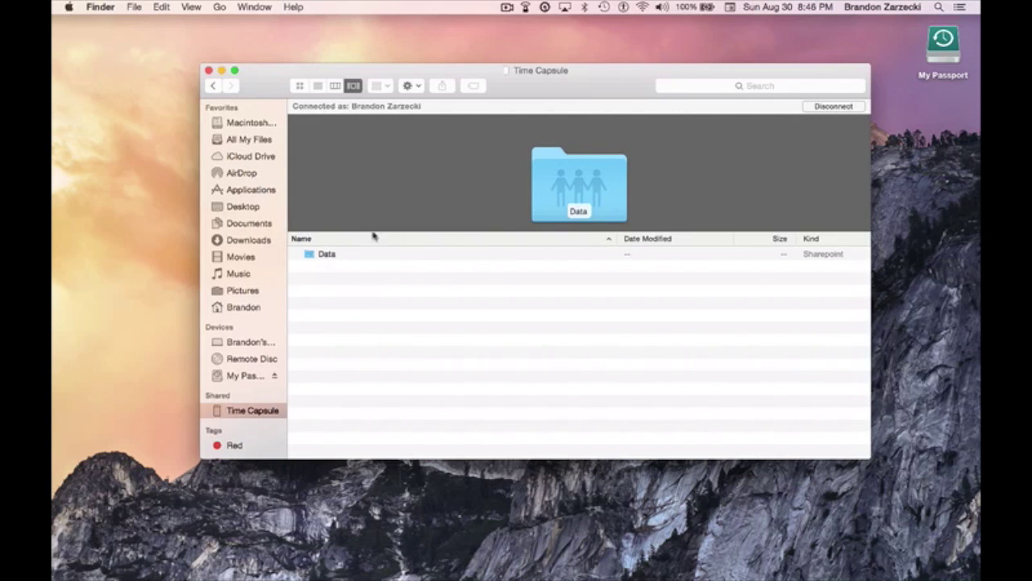
- Open the Data sharepoint and browse into its File Server folder
click(329, 254)
double_click(329, 254)
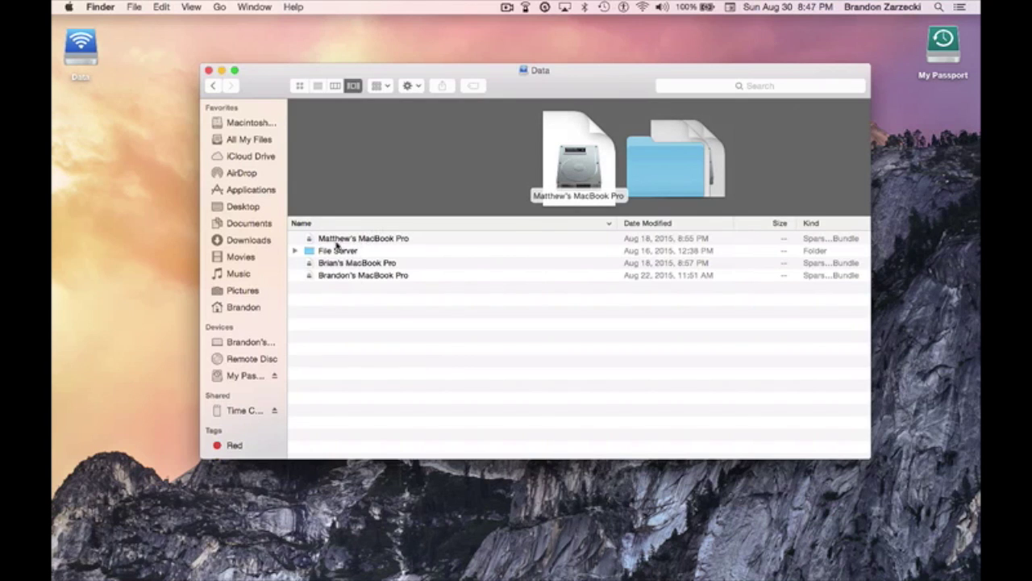
click(296, 251)
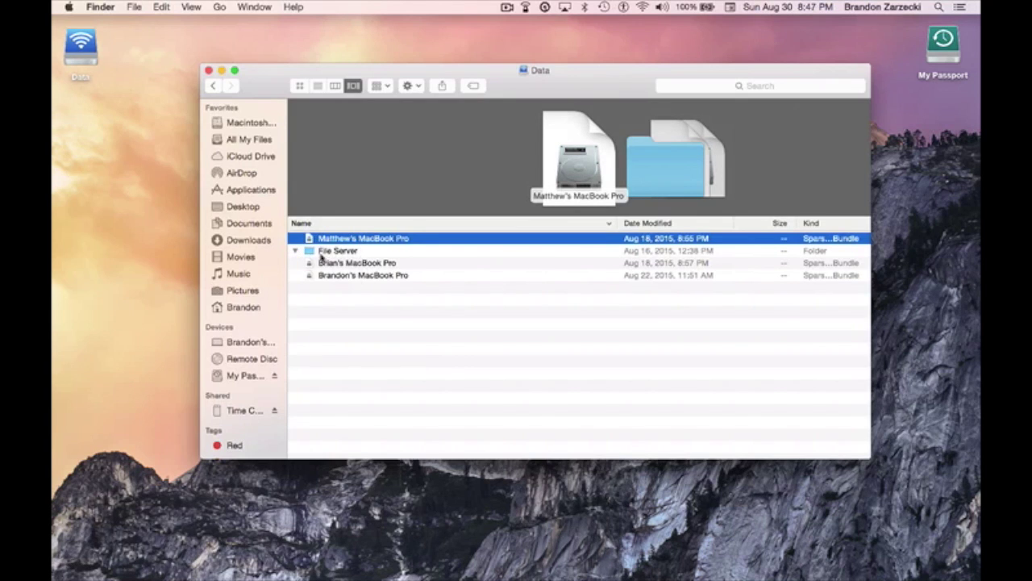
double_click(314, 253)
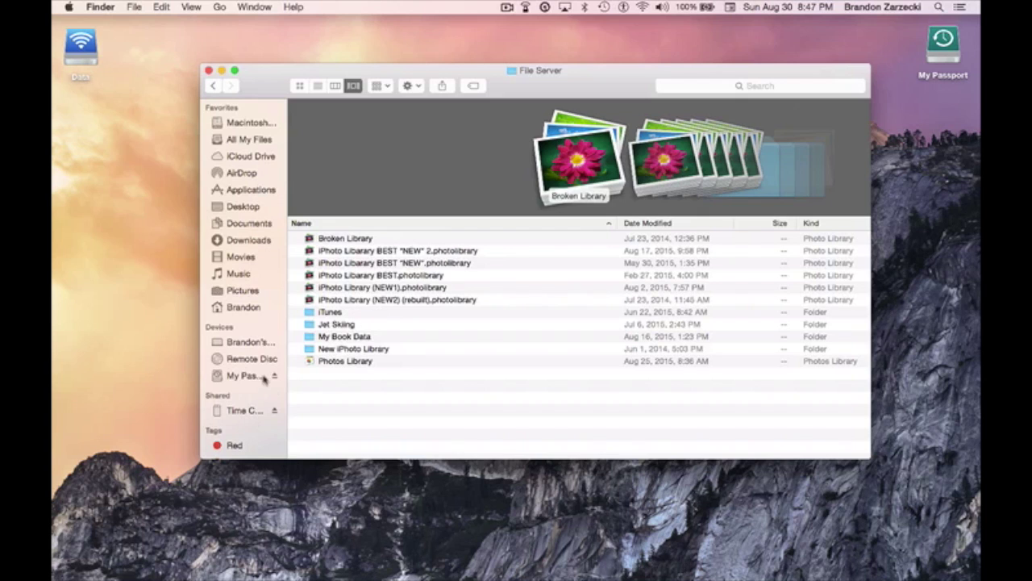
- Return to Time Capsule, close the window, and dismiss the Go menu unused
click(229, 411)
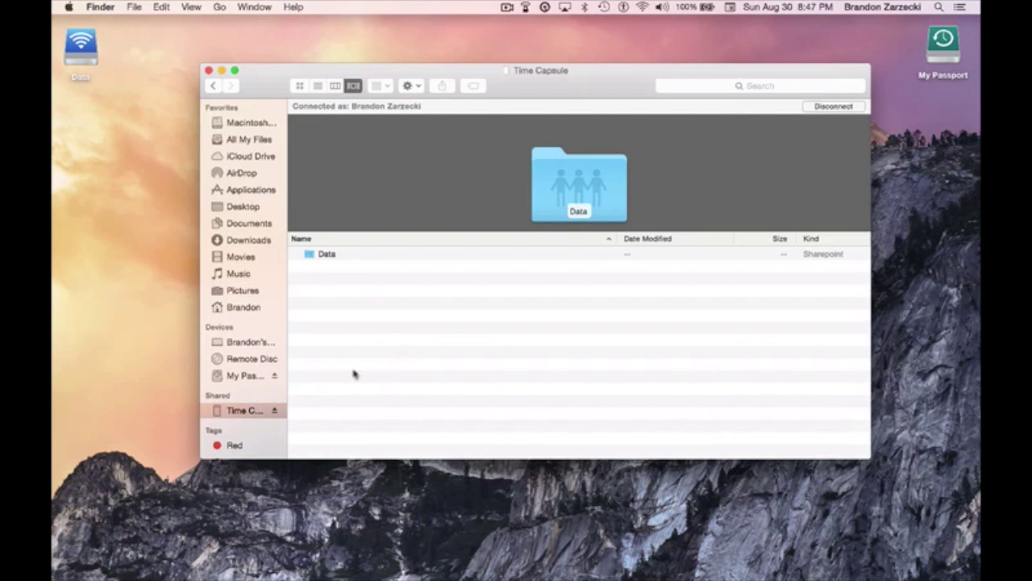
click(209, 71)
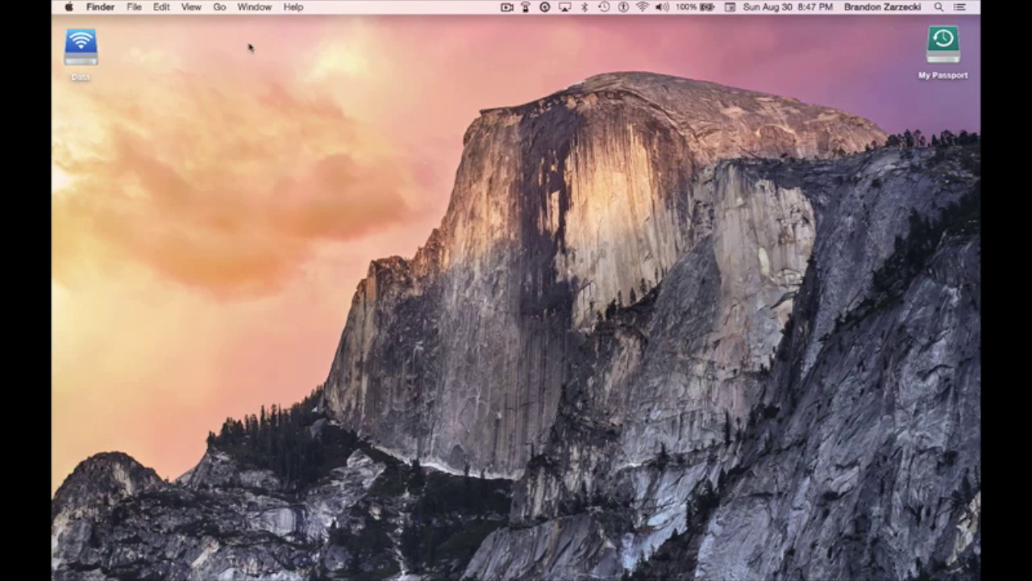
click(219, 7)
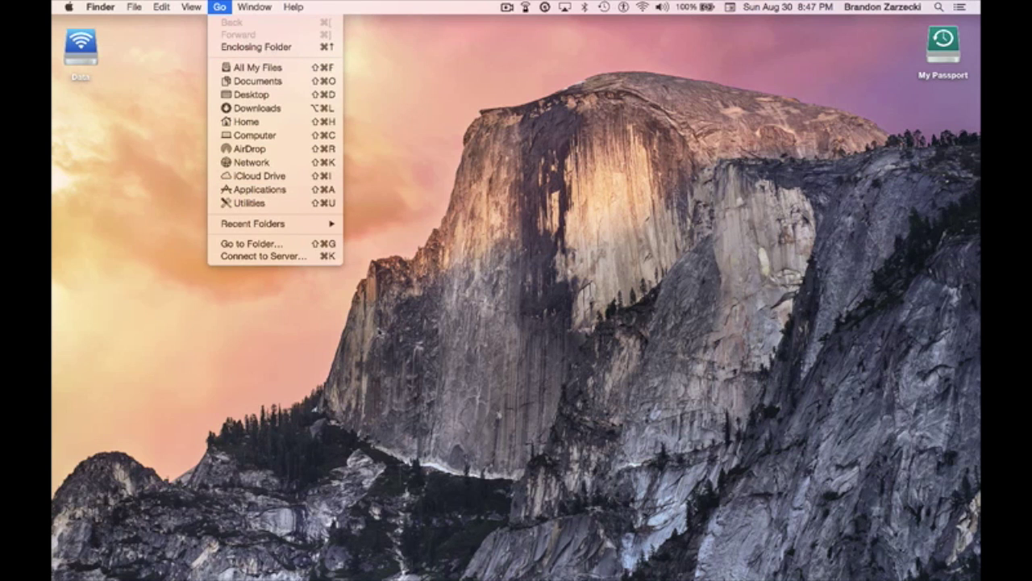
click(223, 6)
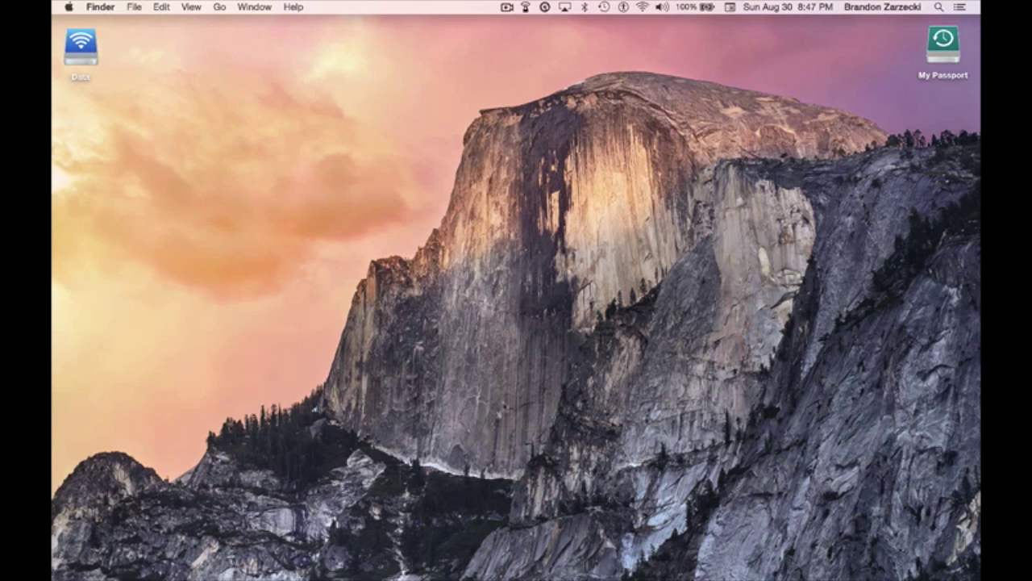
mouse_move(633, 569)
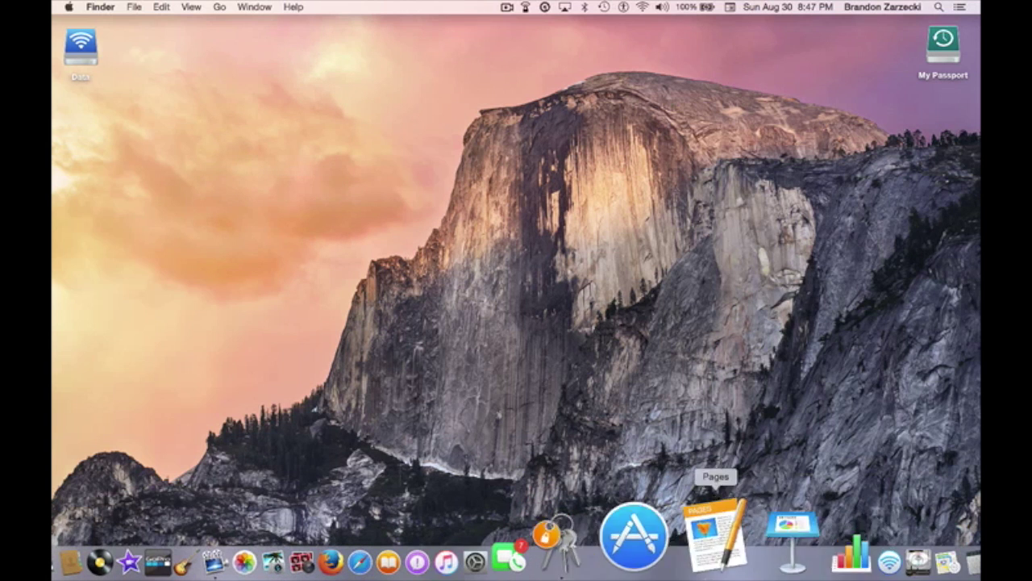
click(779, 568)
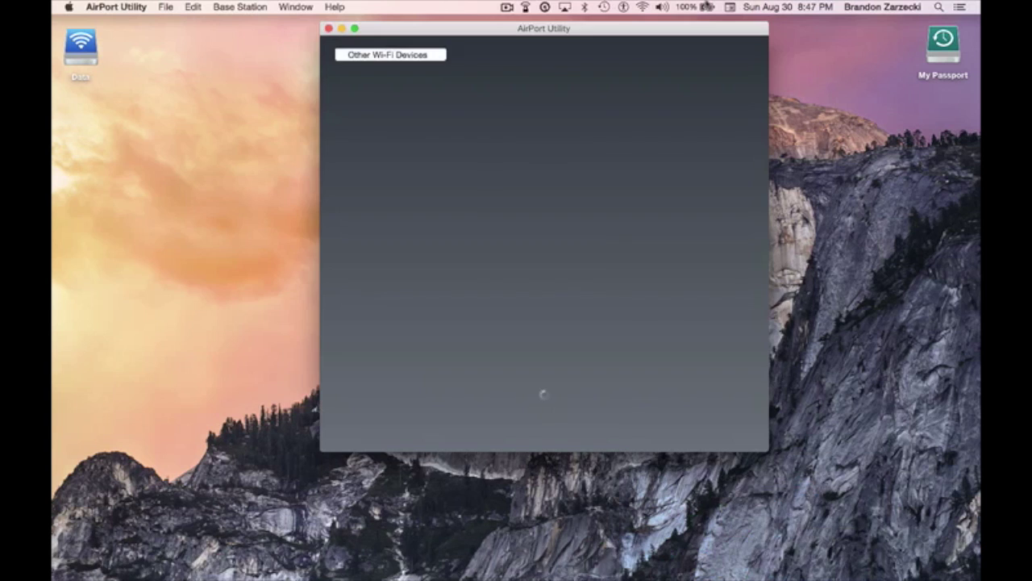
text(•••••••••••)
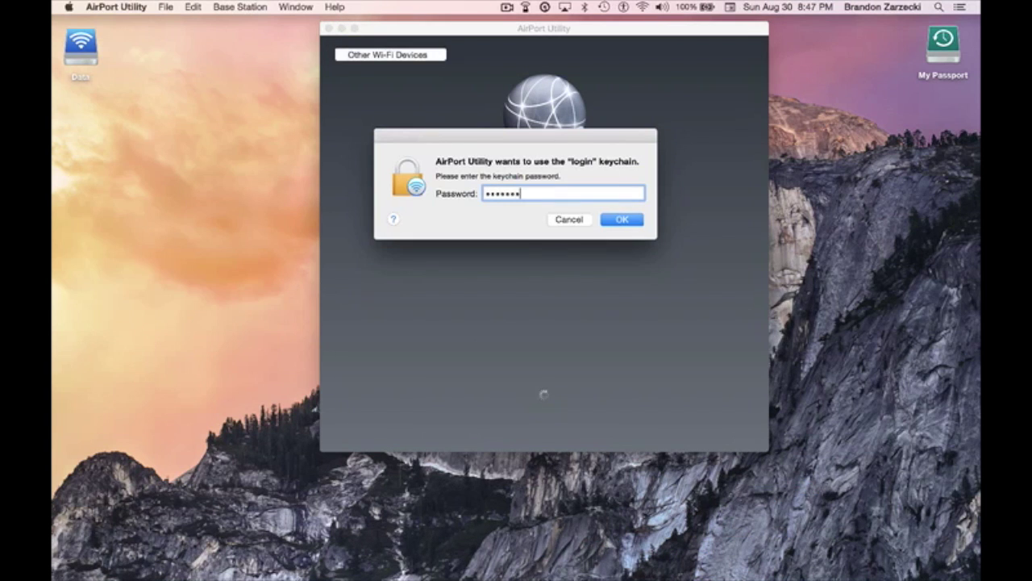
key(Return)
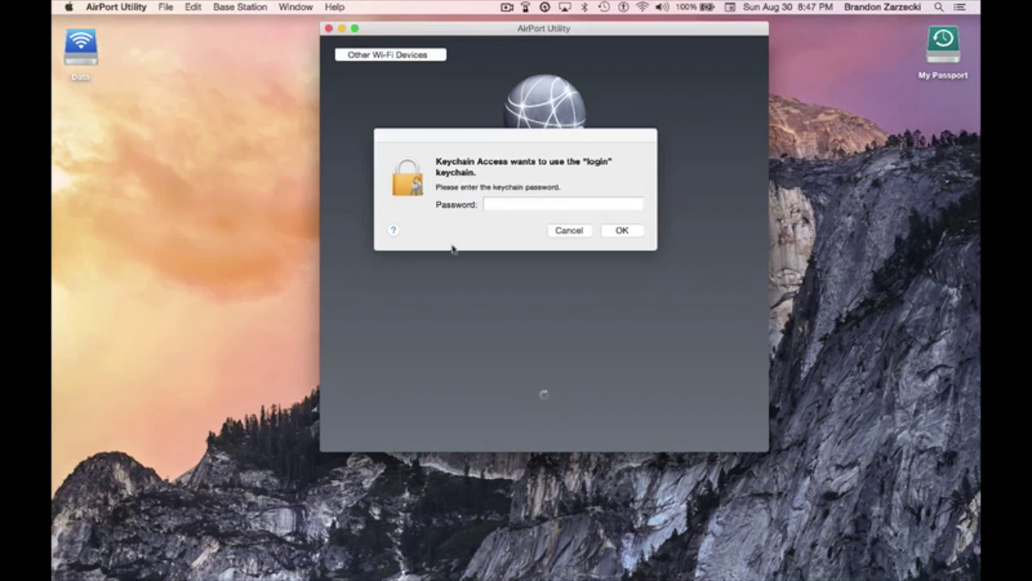
click(502, 206)
text(•••••••••••)
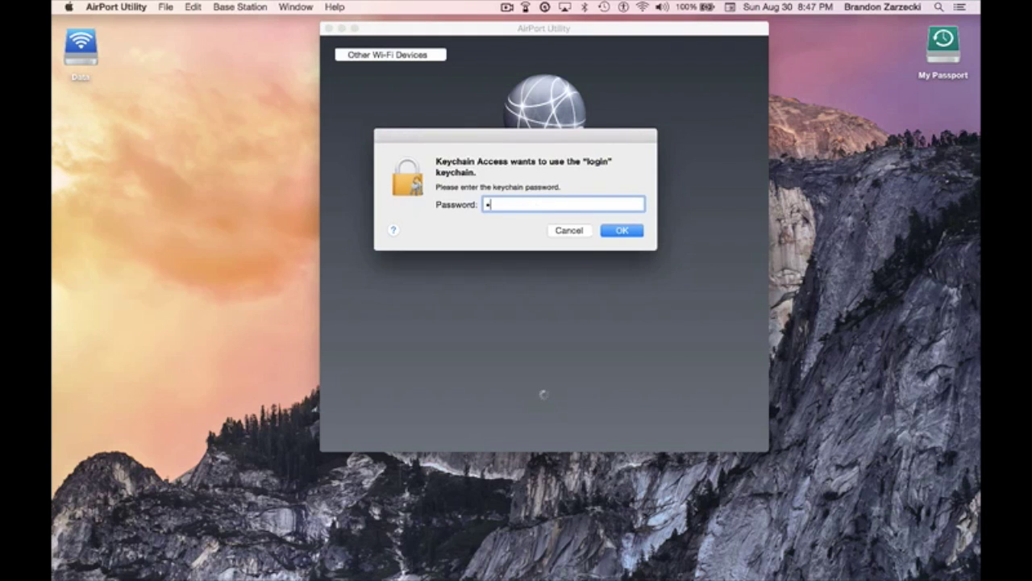
key(Return)
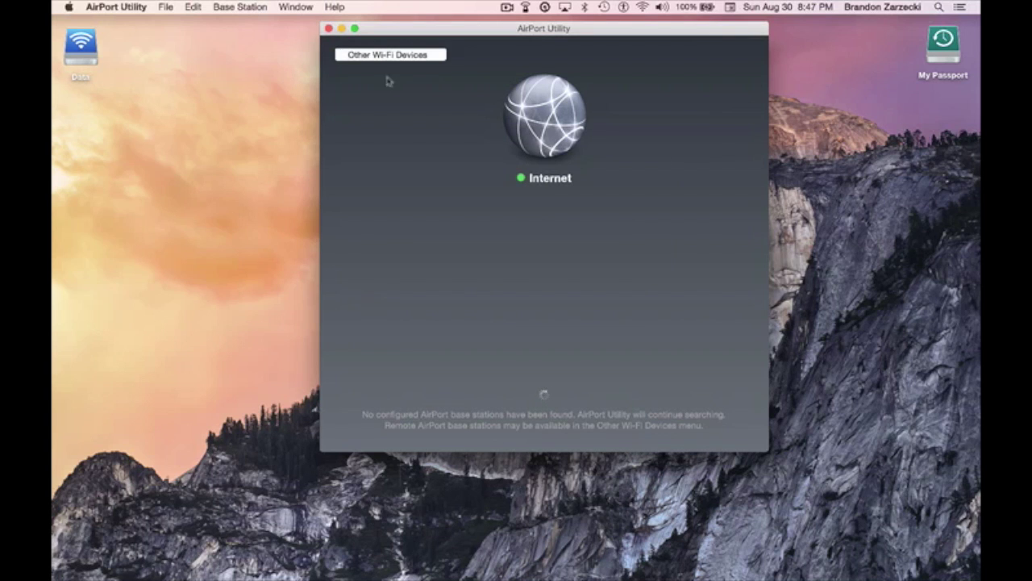
click(328, 29)
mouse_move(642, 575)
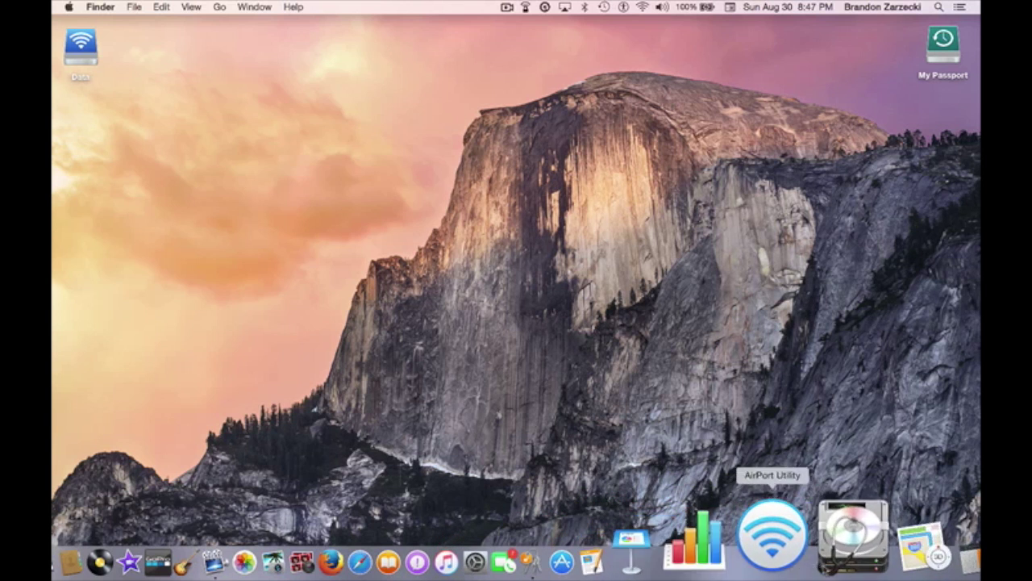
click(587, 564)
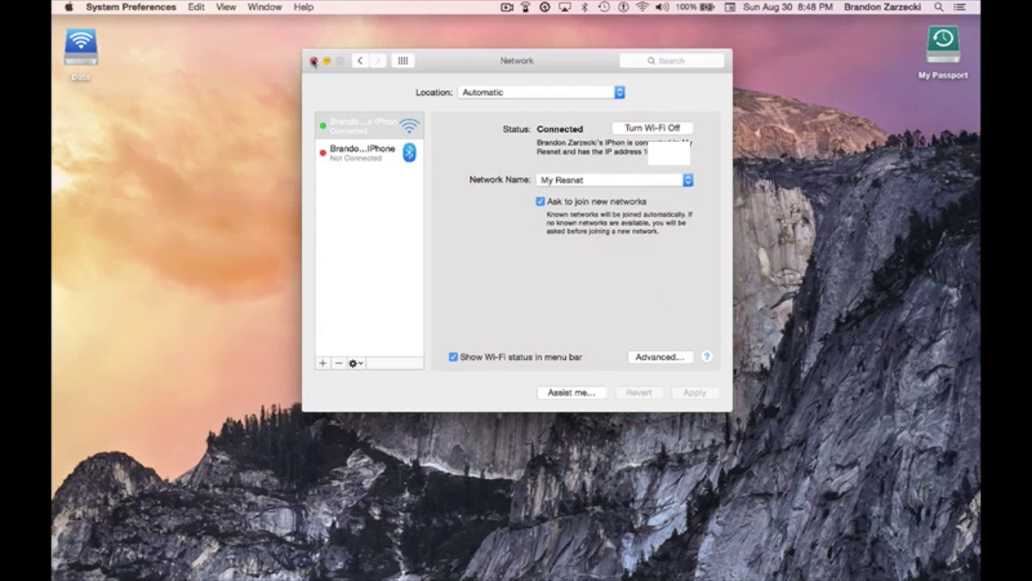
click(314, 60)
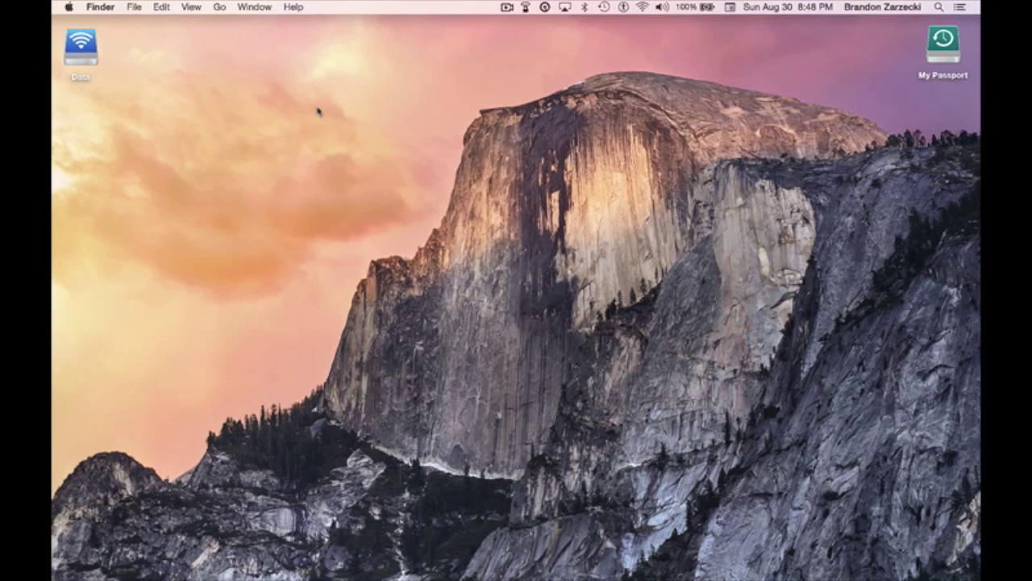
mouse_move(839, 564)
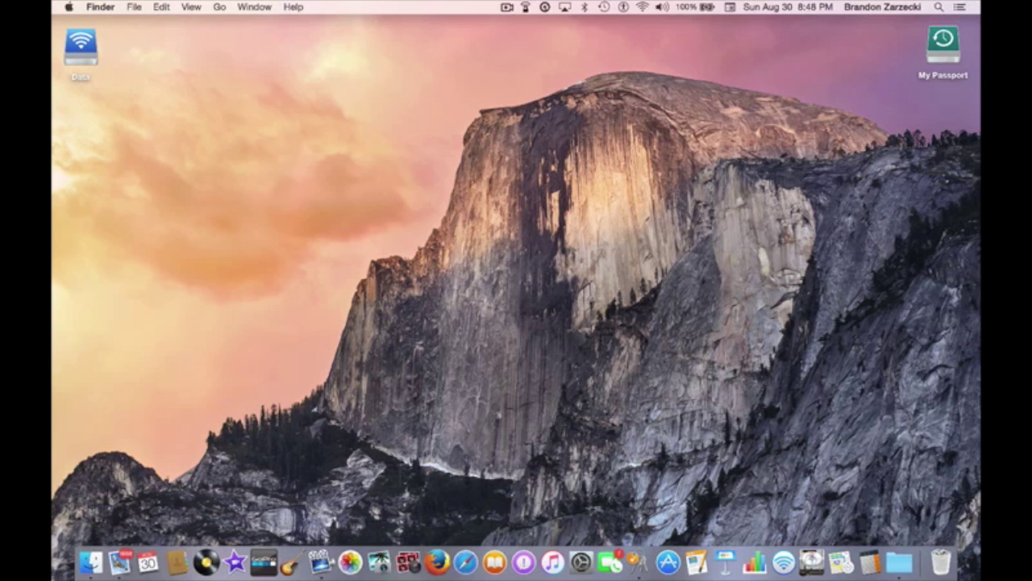
- Open the Time Capsule's Data share in a new window with File Server collapsed
click(91, 557)
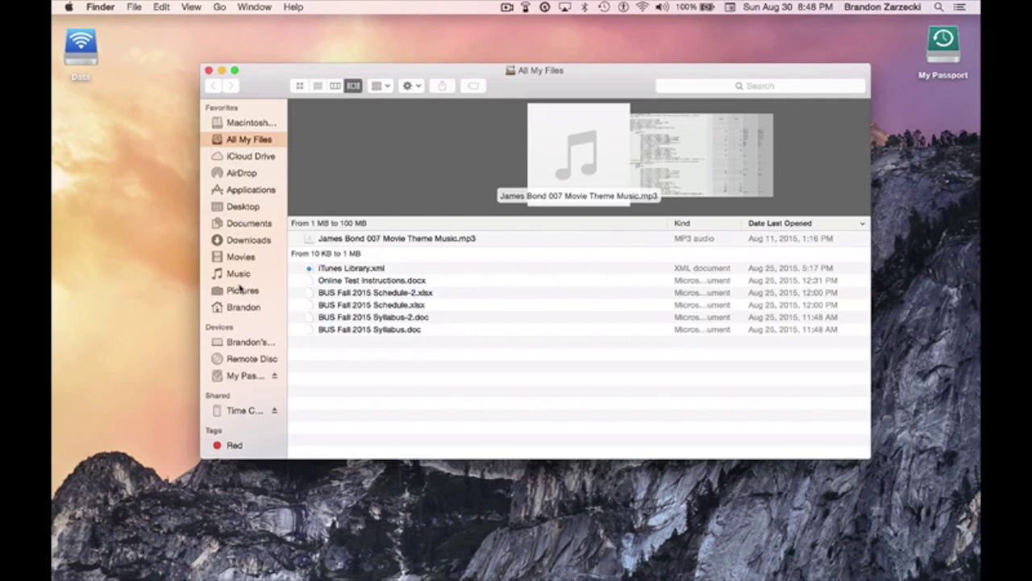
click(228, 409)
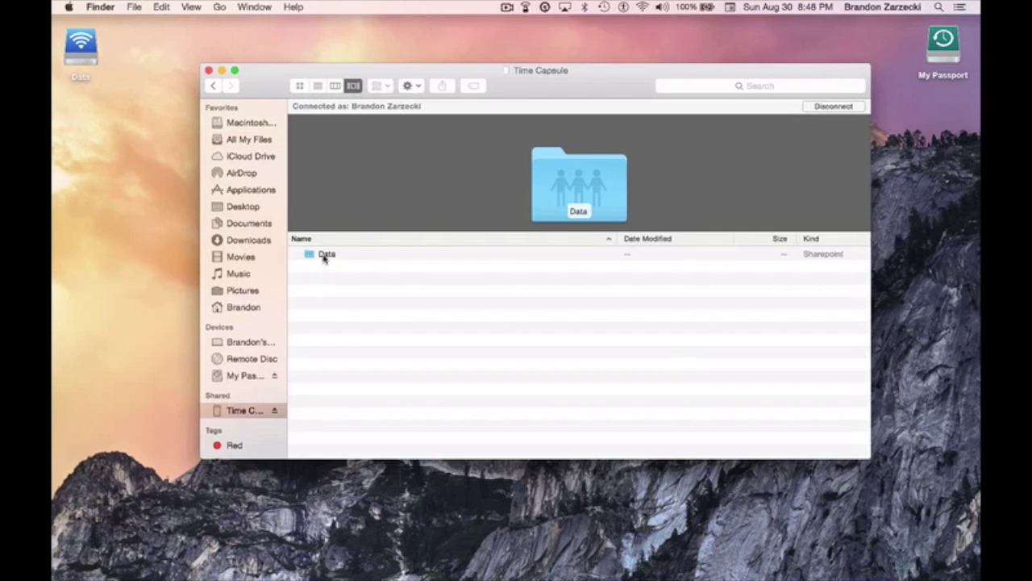
click(324, 255)
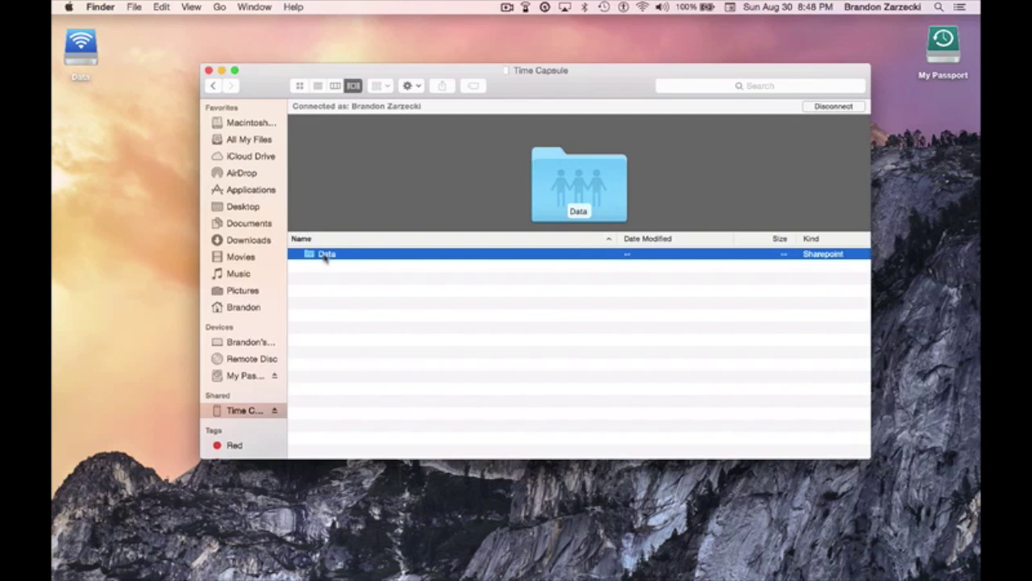
double_click(325, 255)
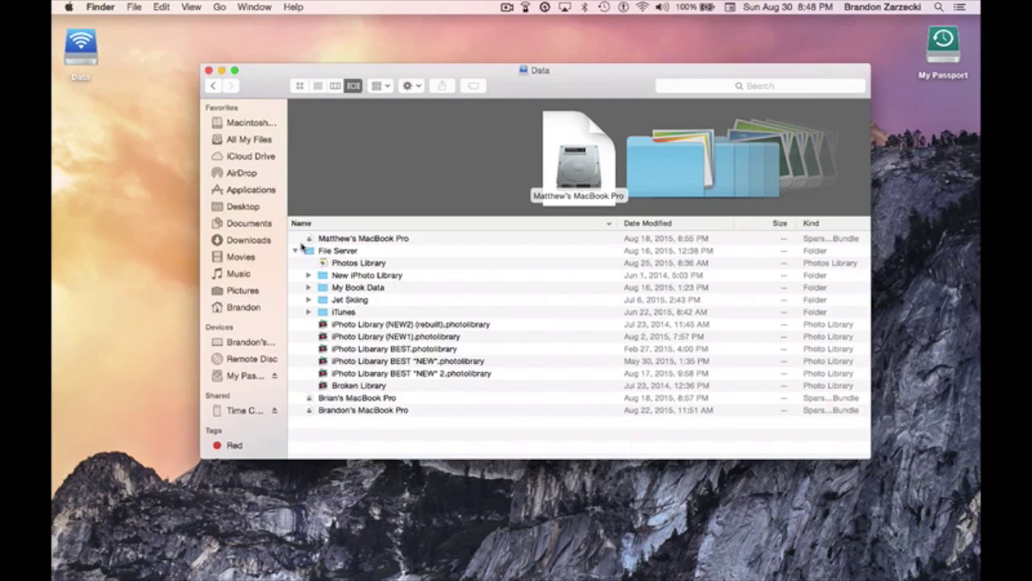
click(295, 251)
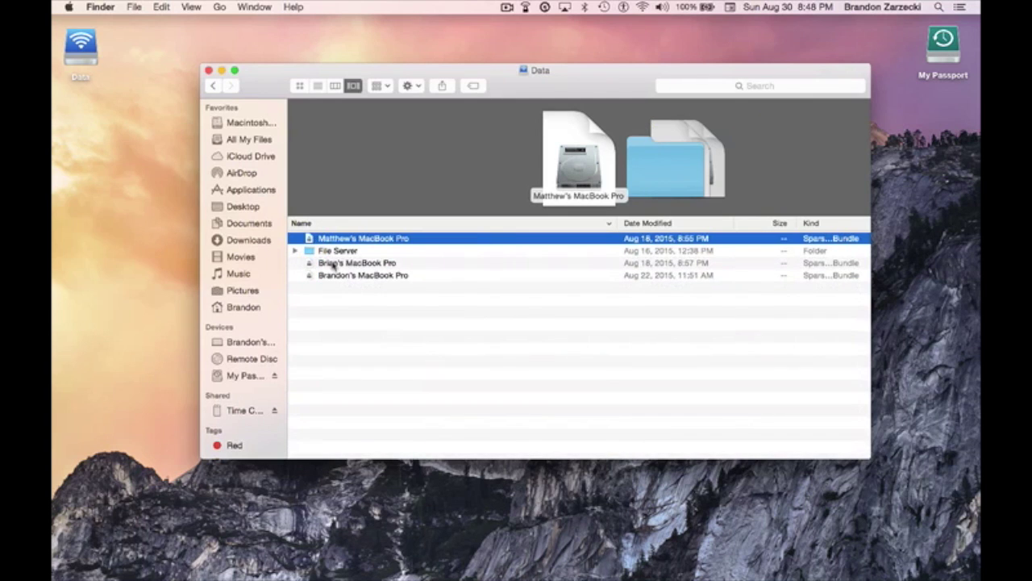